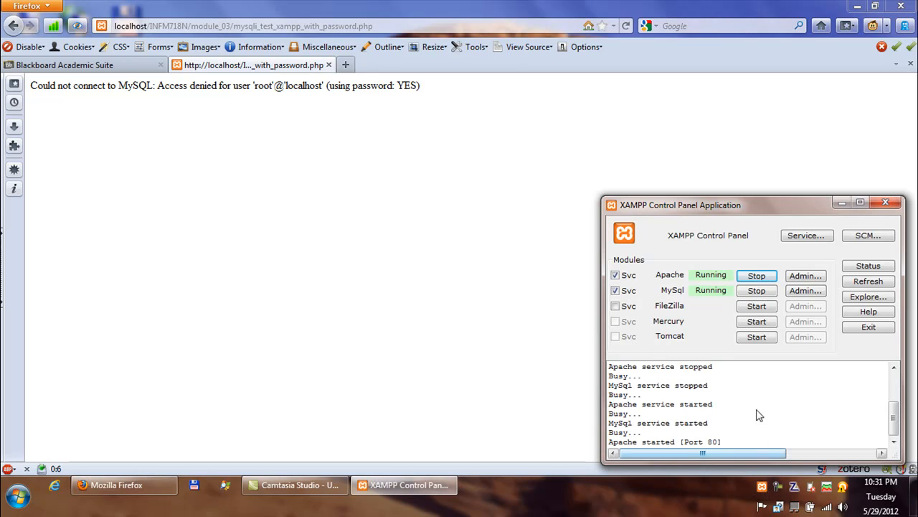
Launch phpMyAdmin from the XAMPP MySQL Admin button and allow it in the ZoneAlarm alert.
click(802, 295)
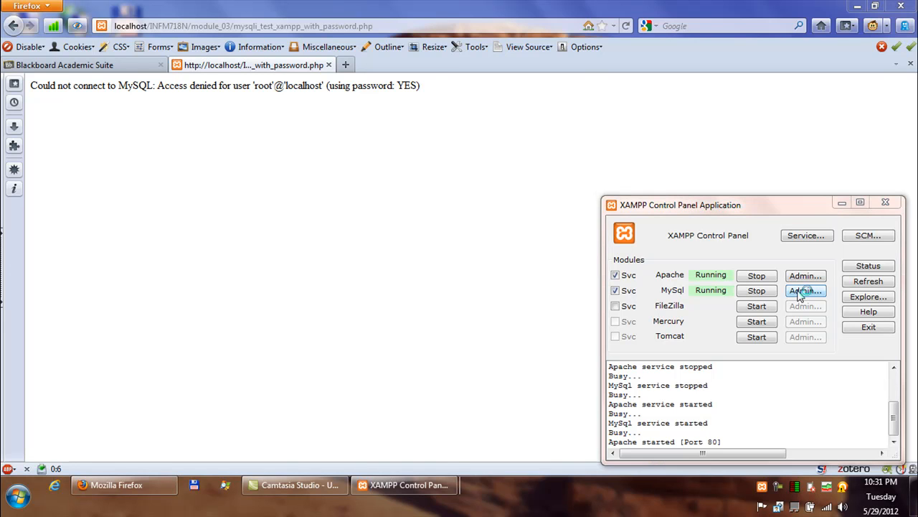
click(725, 451)
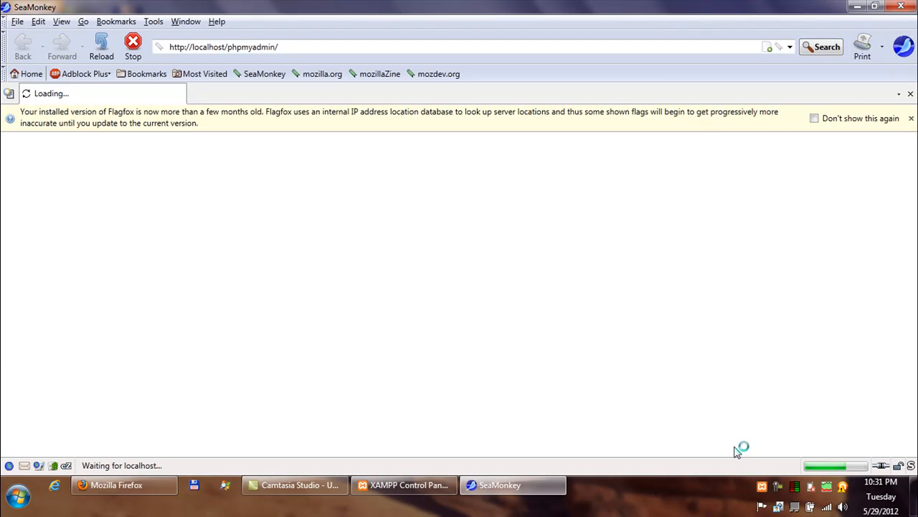
Close the Flagfox notice and the outdated SeaMonkey version warning bar.
click(911, 117)
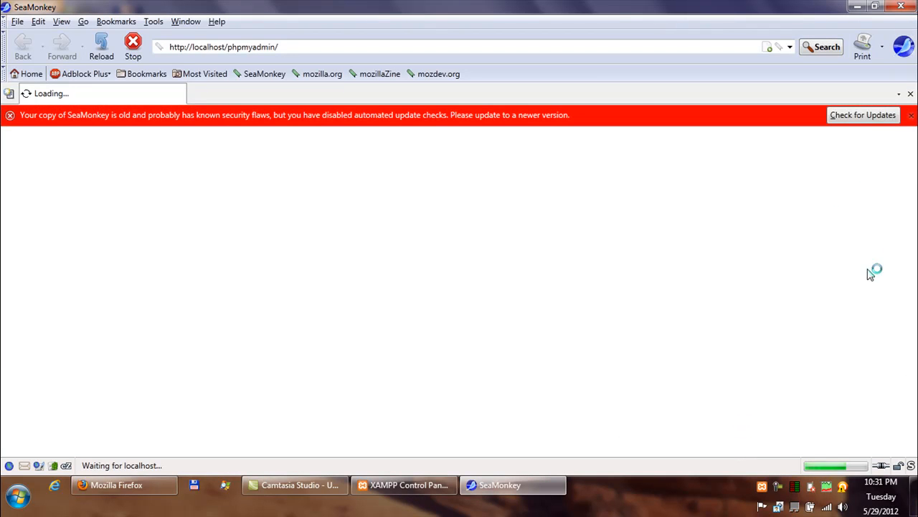
click(910, 115)
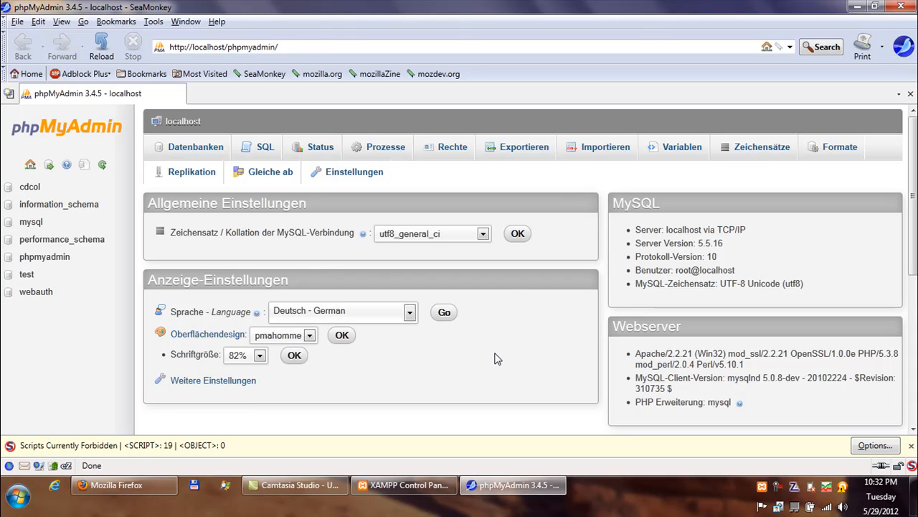
Change the phpMyAdmin interface language from German to English, accepting the security warning.
click(410, 313)
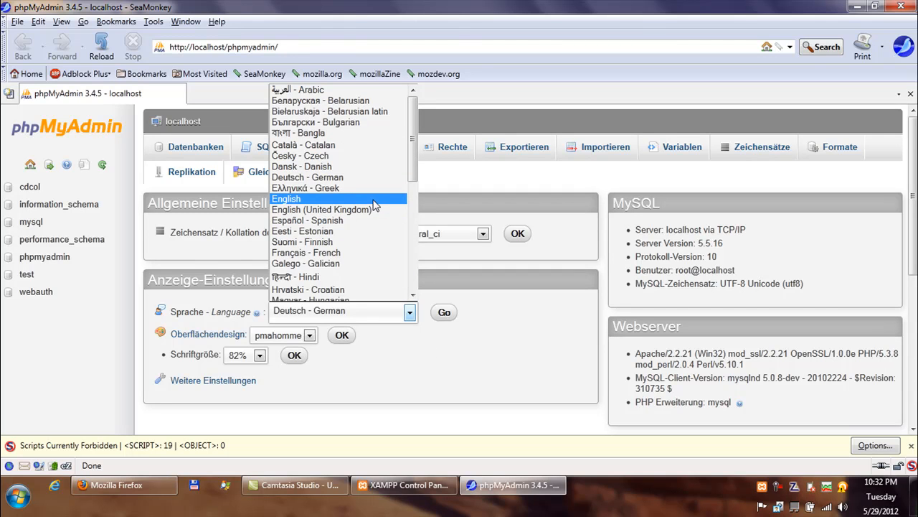
click(373, 204)
click(445, 316)
click(429, 283)
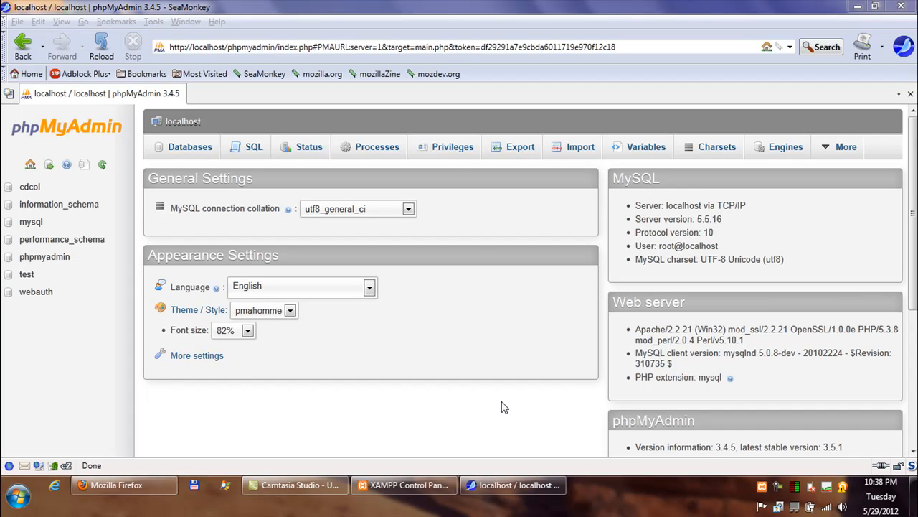
Open the Privileges overview and edit the privileges of root on localhost.
click(452, 153)
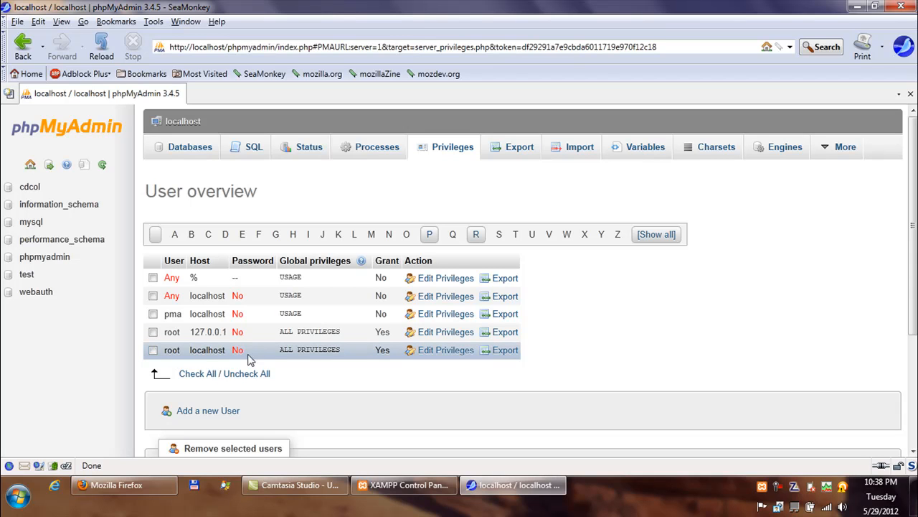
click(445, 352)
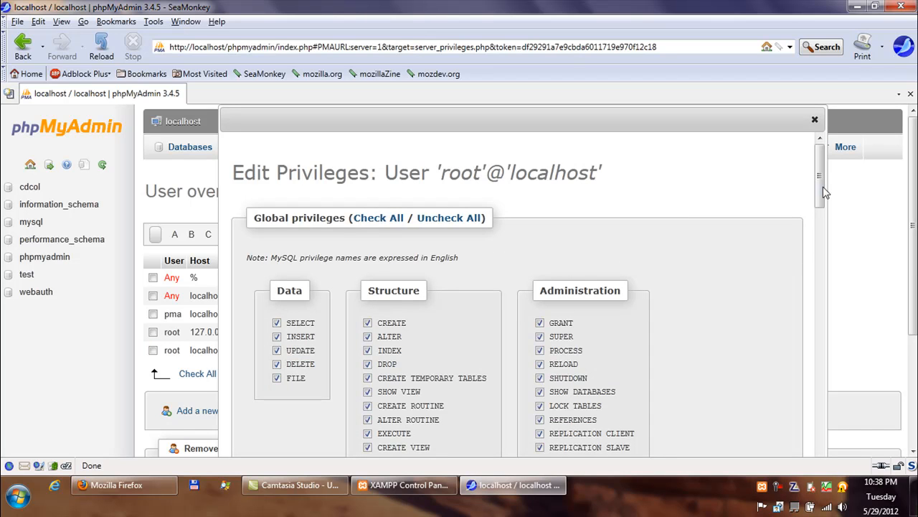
Scroll the root privileges dialog down to the Change password section.
drag(823, 191, 810, 348)
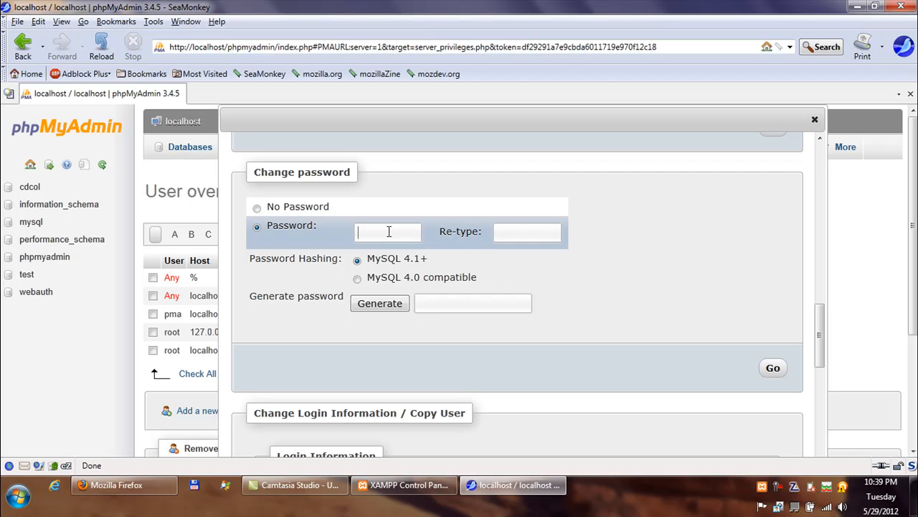
Enter the new root password in both password fields and submit it with Go.
text(*******)
click(773, 370)
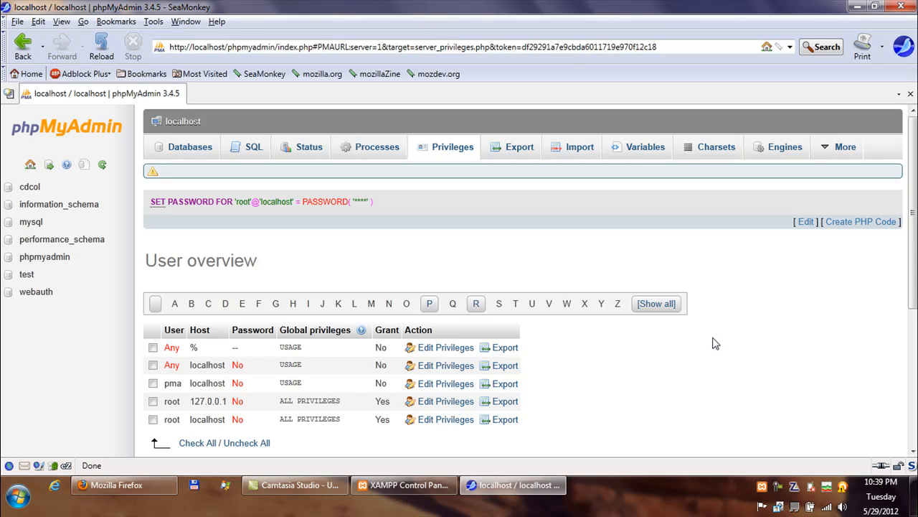
In Firefox, rerun mysqli_test_xampp.php and then mysqli_test_xampp_with_password.php from the module_03 listing.
click(129, 490)
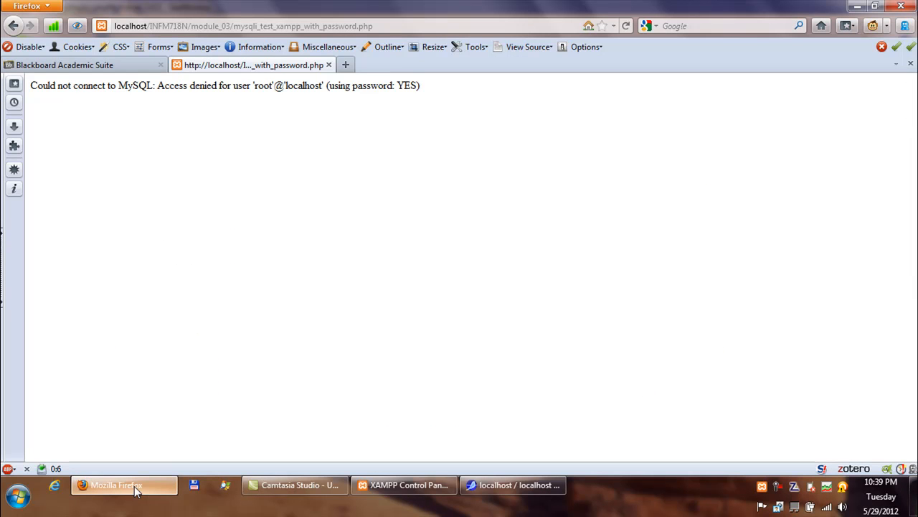
click(15, 29)
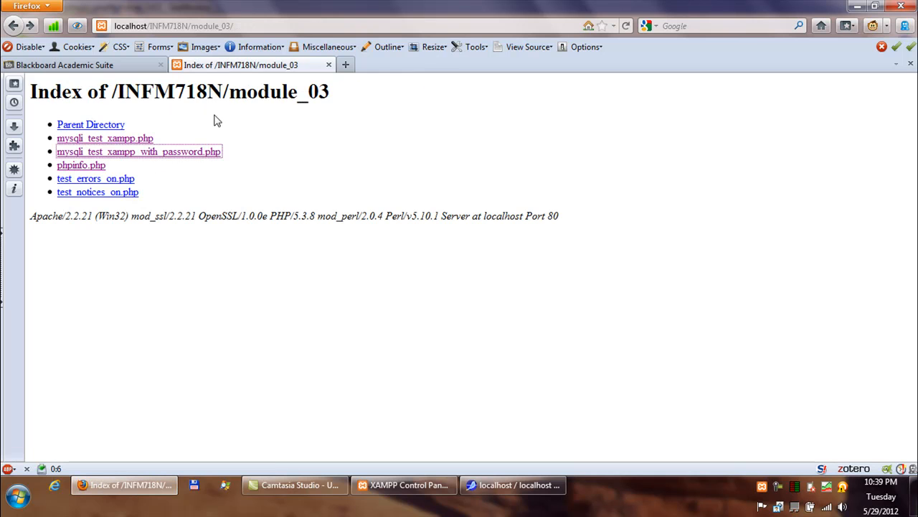
click(244, 137)
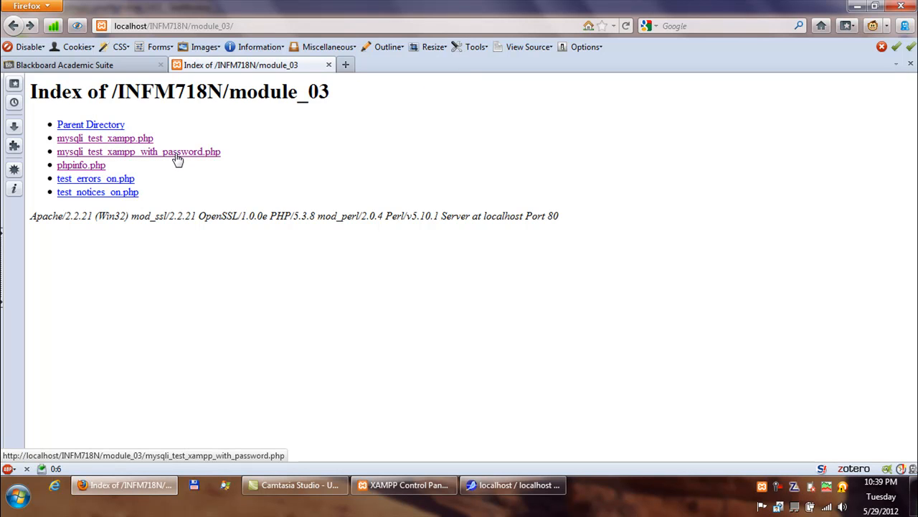
drag(177, 157, 155, 118)
click(142, 141)
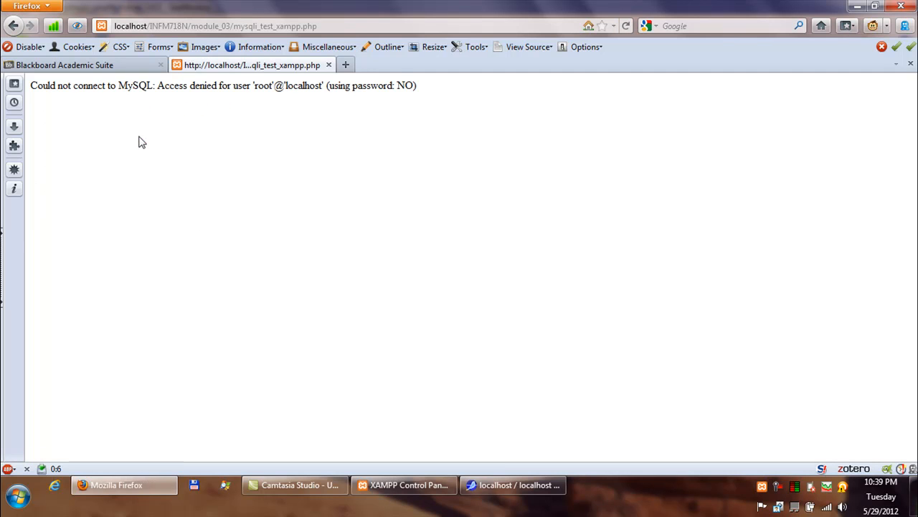
click(13, 26)
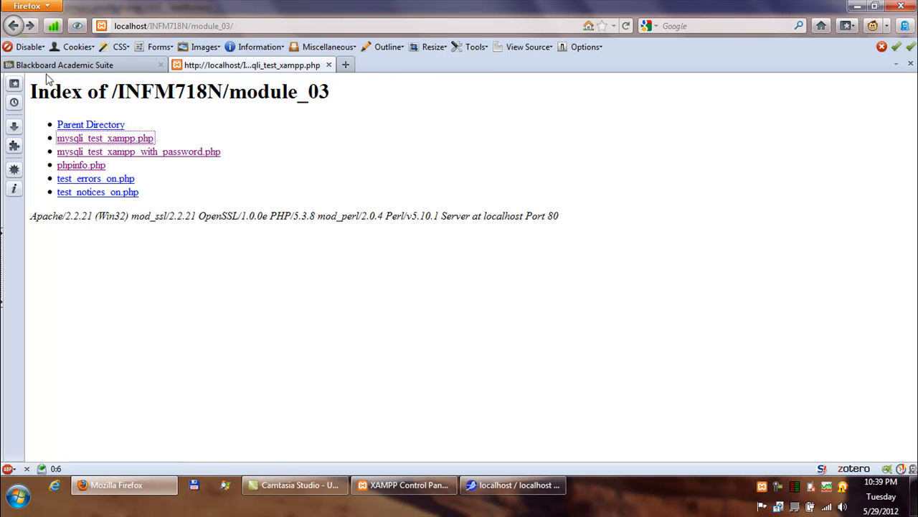
click(190, 156)
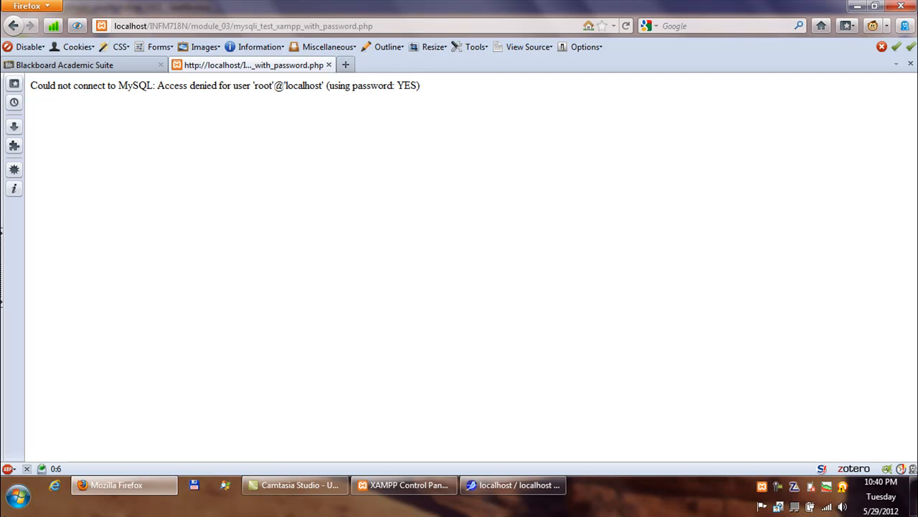
Search the Start menu for 'windows explorer' and launch Windows Explorer.
click(17, 497)
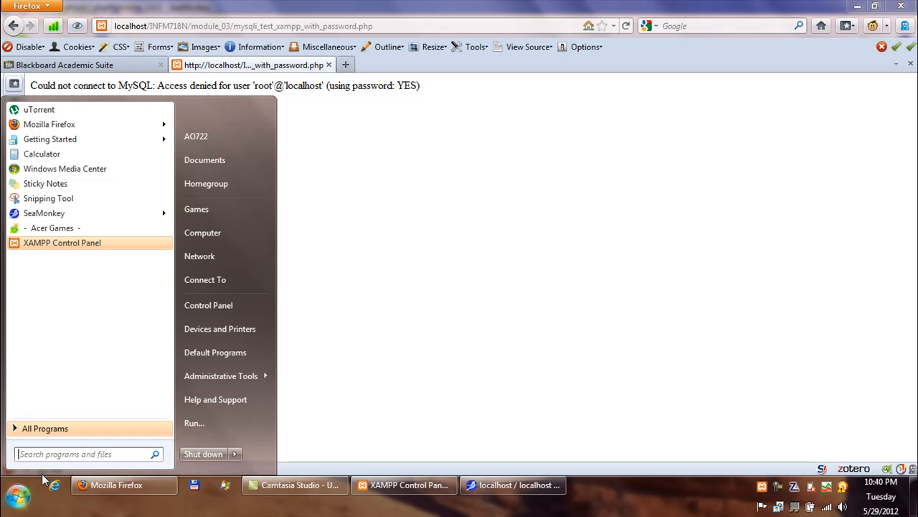
text(windows explorer)
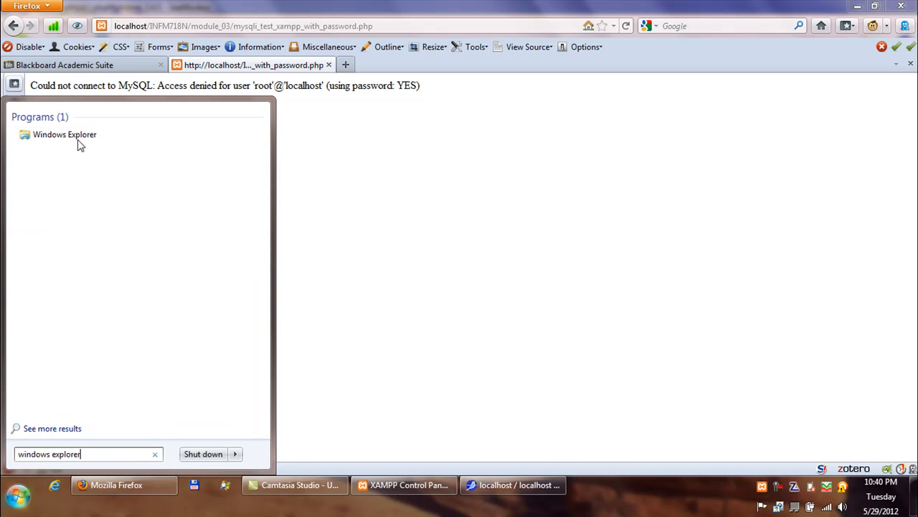
click(79, 141)
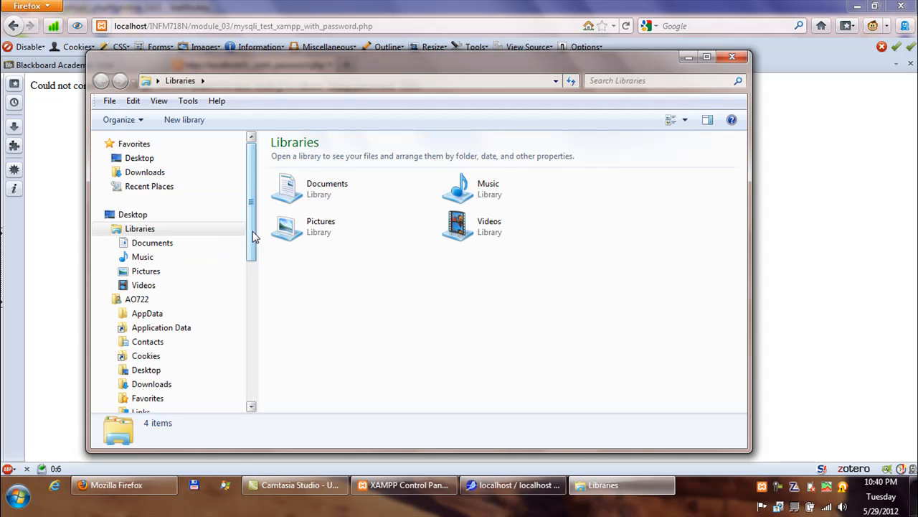
Browse from Desktop through Computer into the Acer (C:) drive.
click(141, 157)
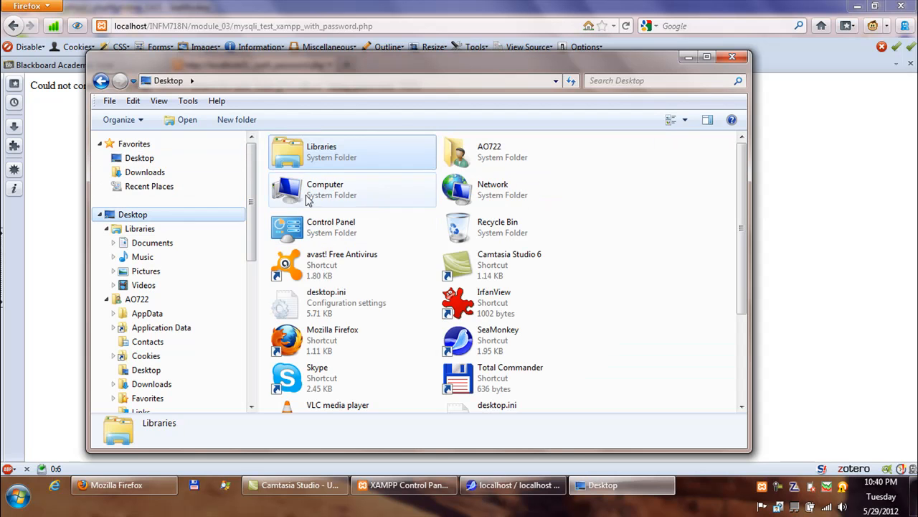
click(311, 196)
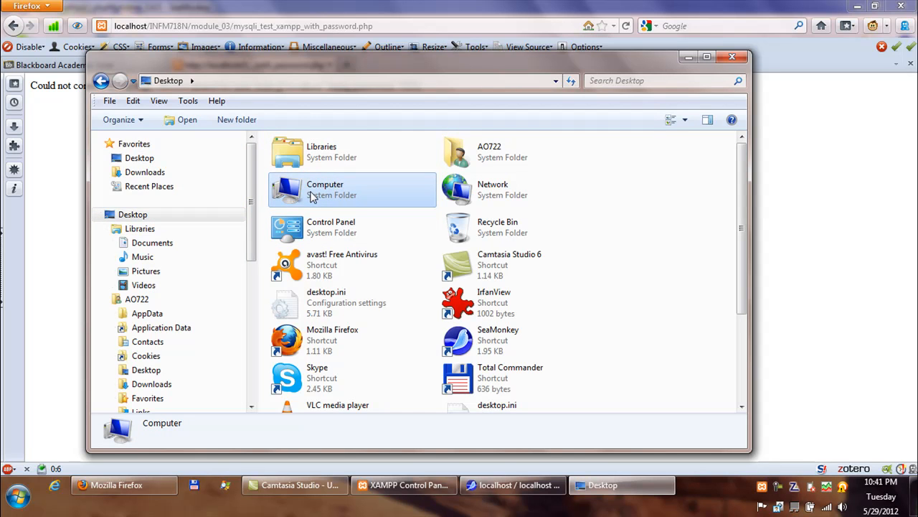
double_click(310, 196)
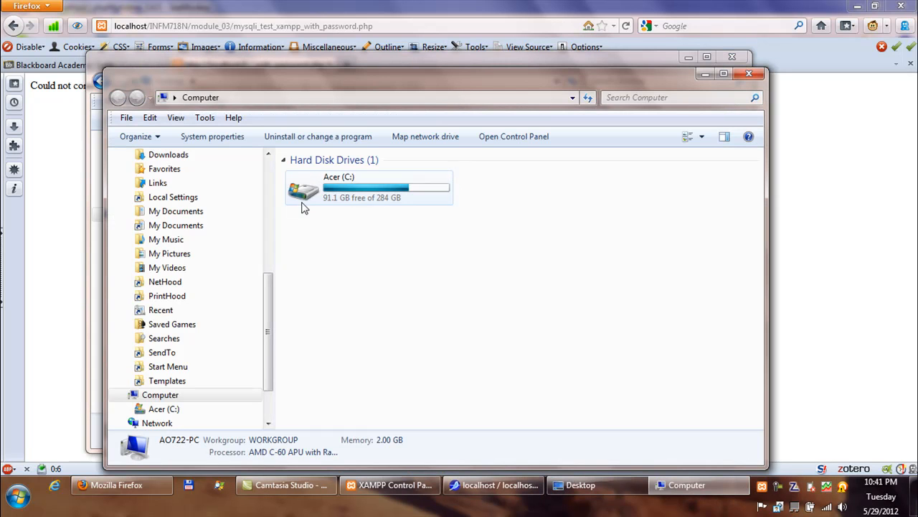
click(324, 200)
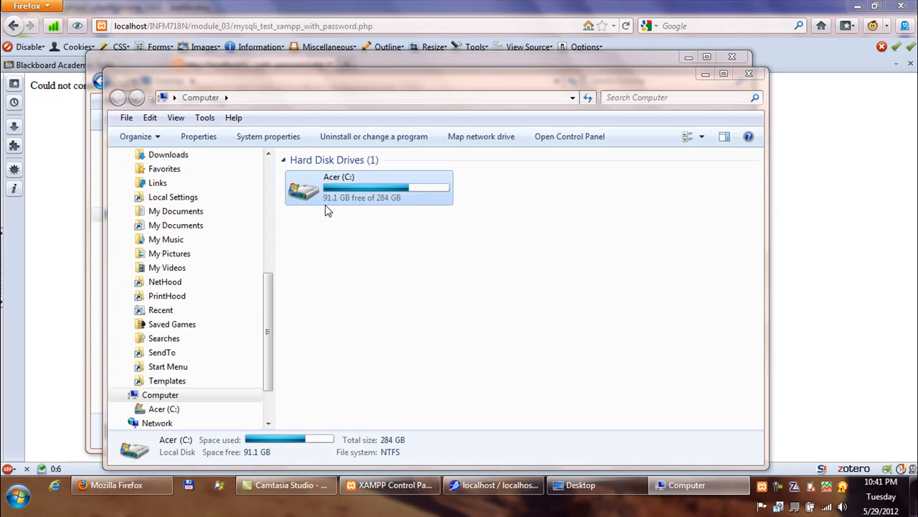
double_click(325, 203)
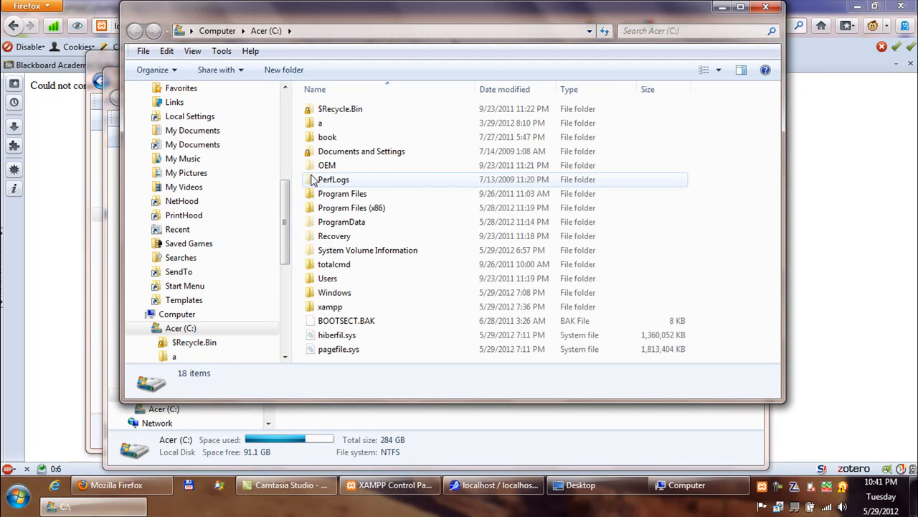
Open xampp\htdocs\INFM718N\module_03 and select mysqli_test_xampp_with_password.php.
click(343, 307)
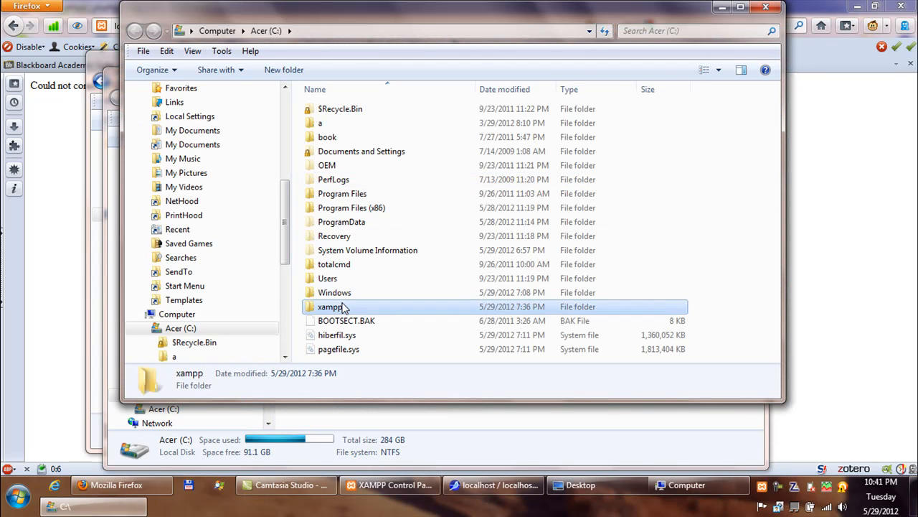
key(Return)
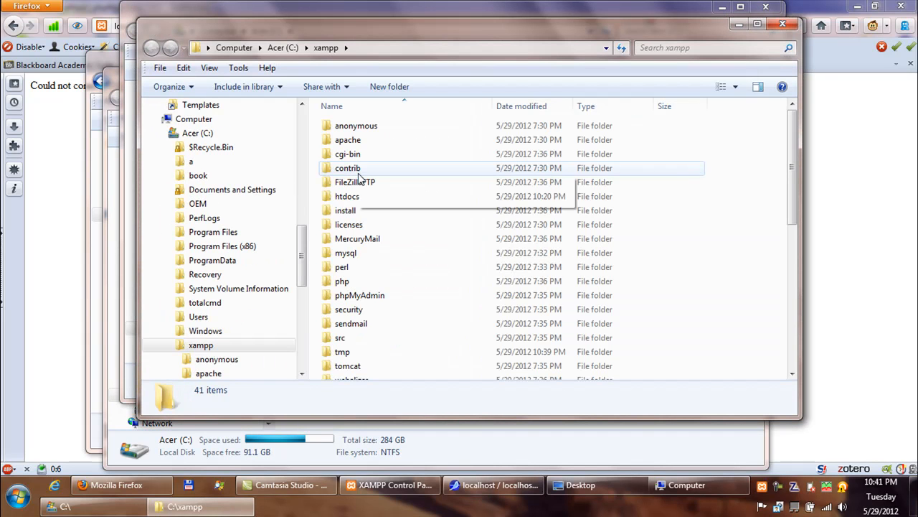
click(362, 197)
key(Return)
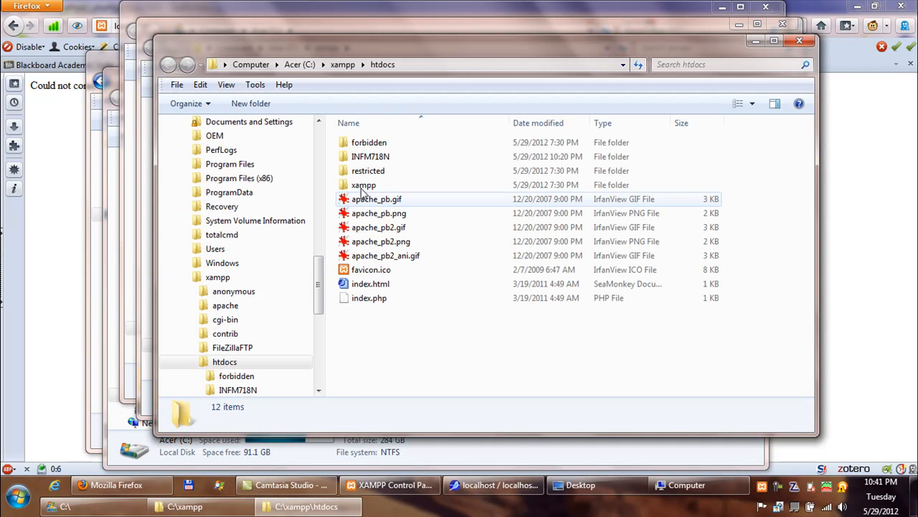
click(367, 164)
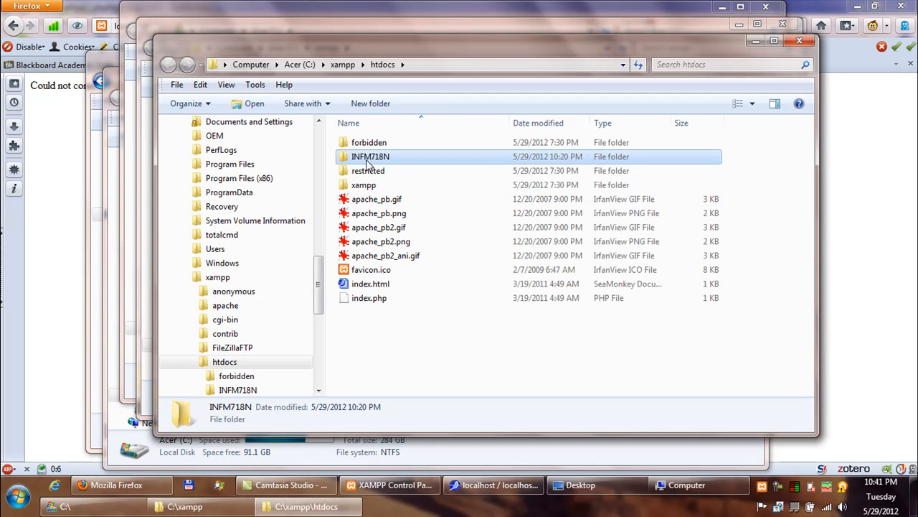
key(Return)
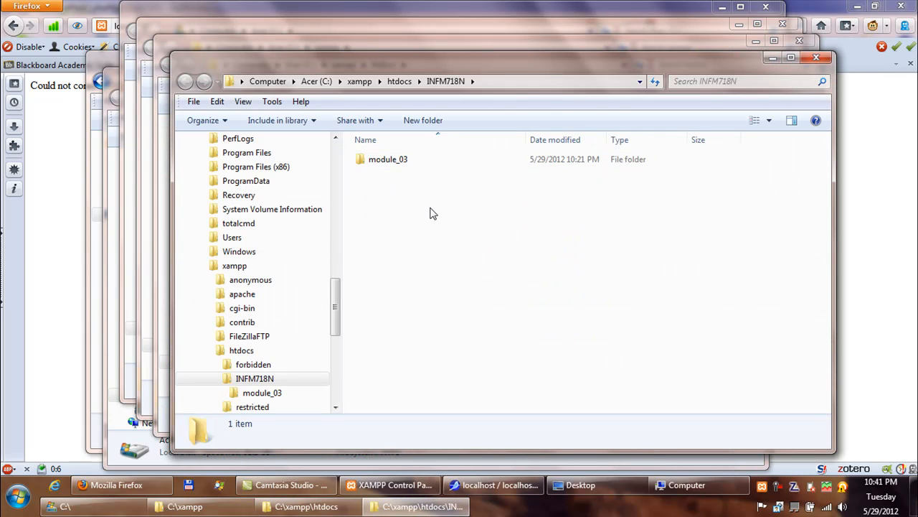
click(398, 164)
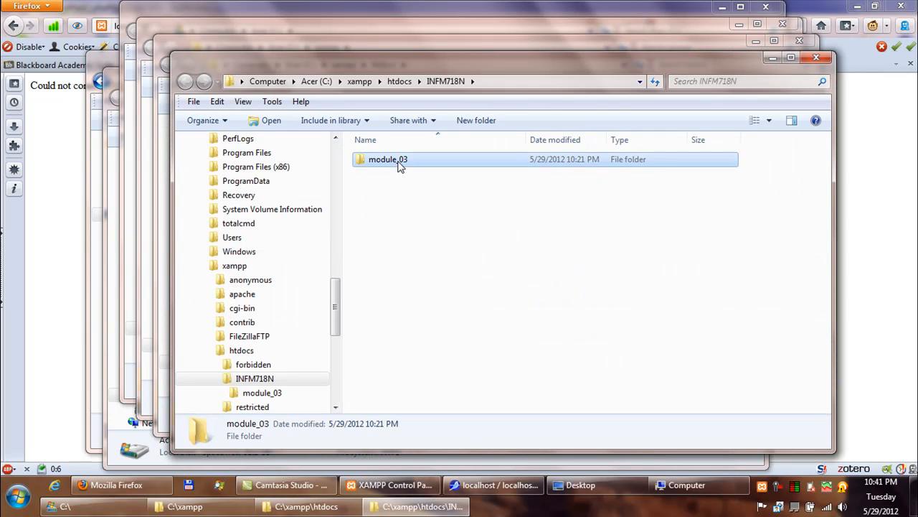
key(Return)
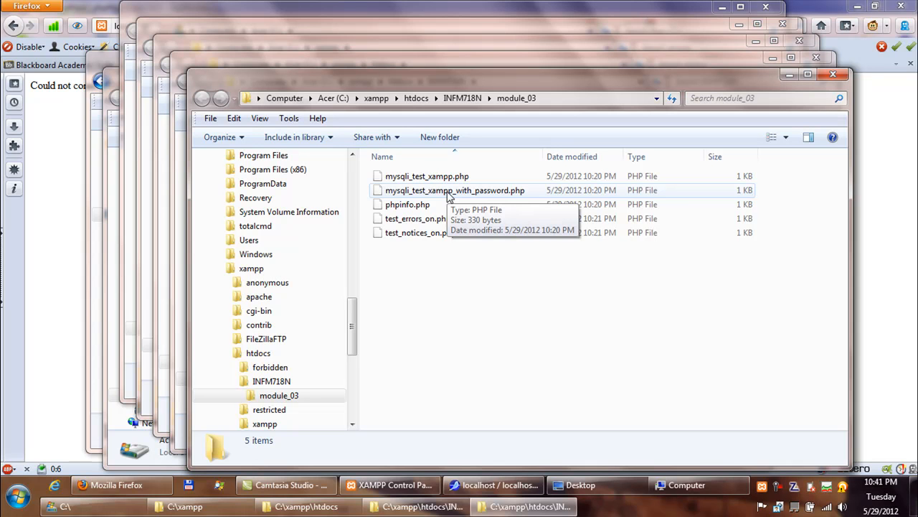
click(447, 191)
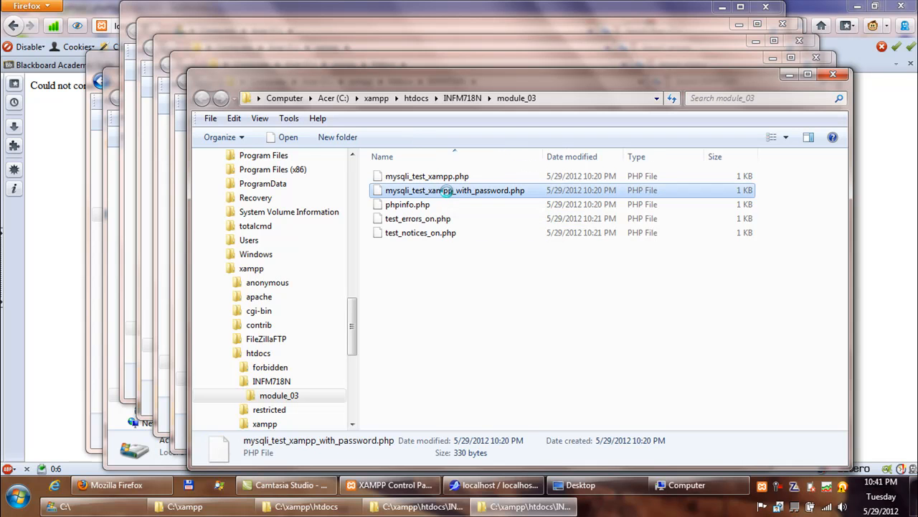
Open mysqli_test_xampp_with_password.php in Notepad, leaving 'Always use this program' unchecked.
right_click(448, 191)
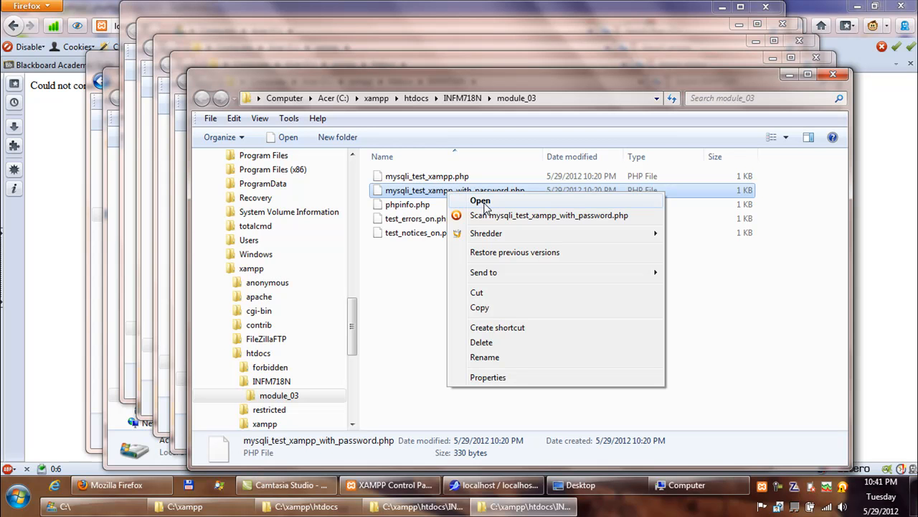
click(482, 202)
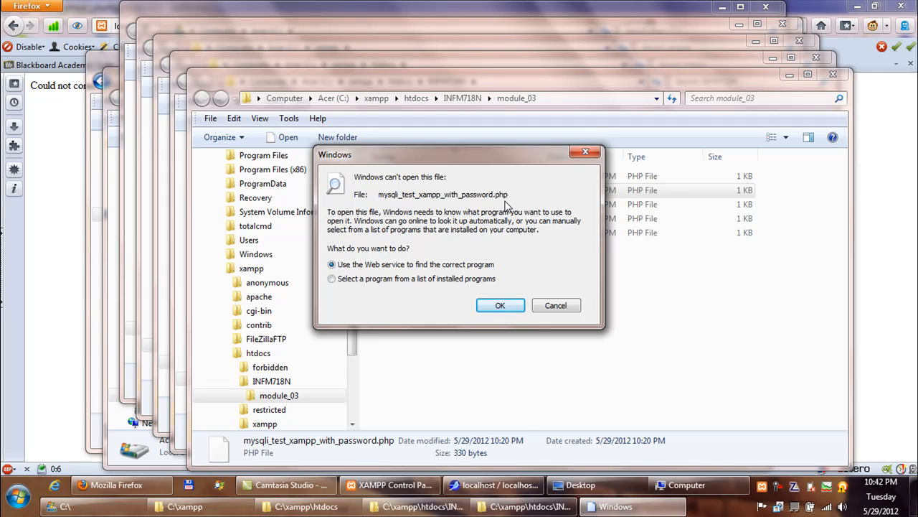
click(467, 278)
click(500, 307)
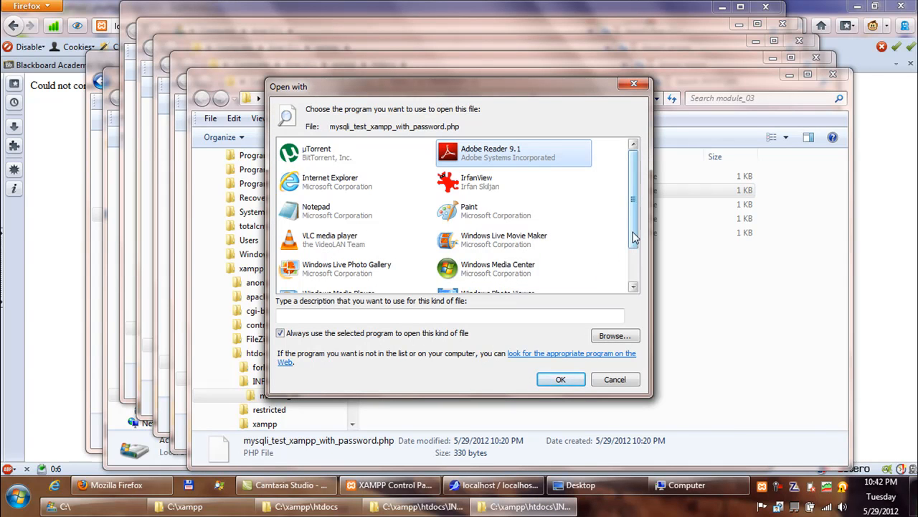
drag(634, 237, 635, 216)
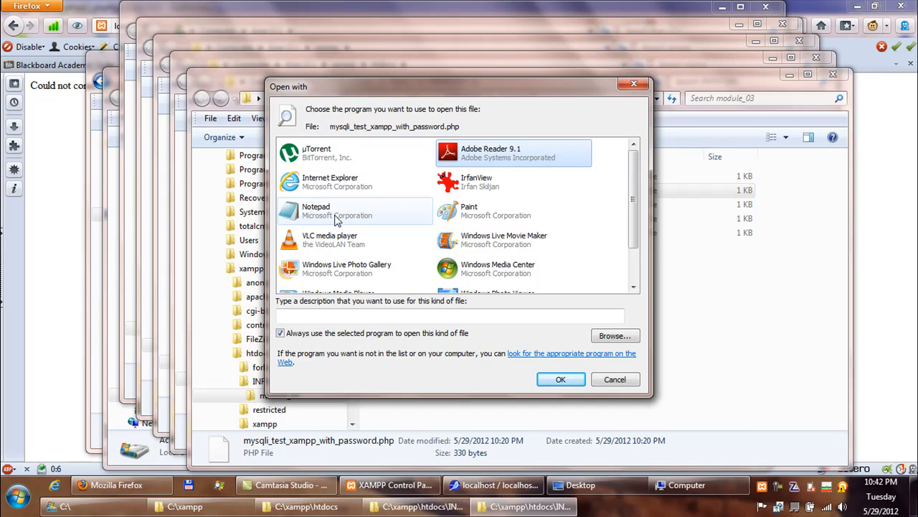
click(337, 217)
click(393, 335)
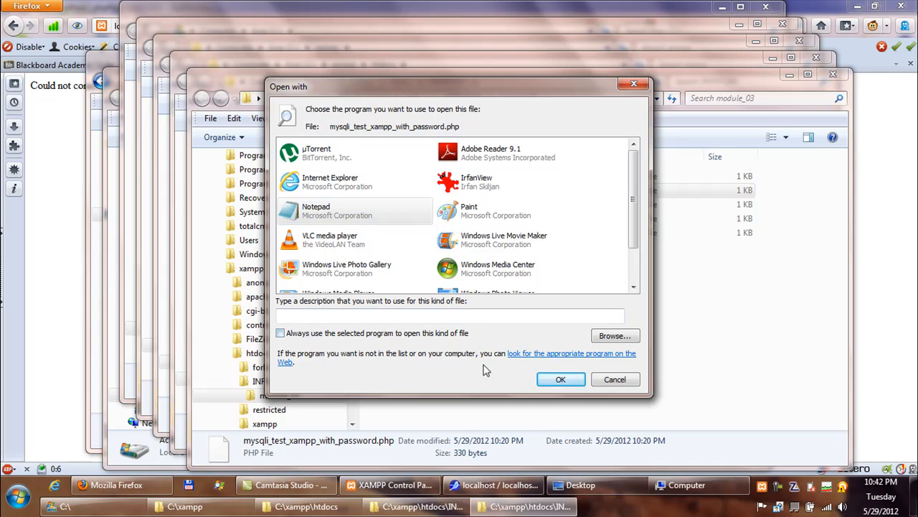
click(556, 383)
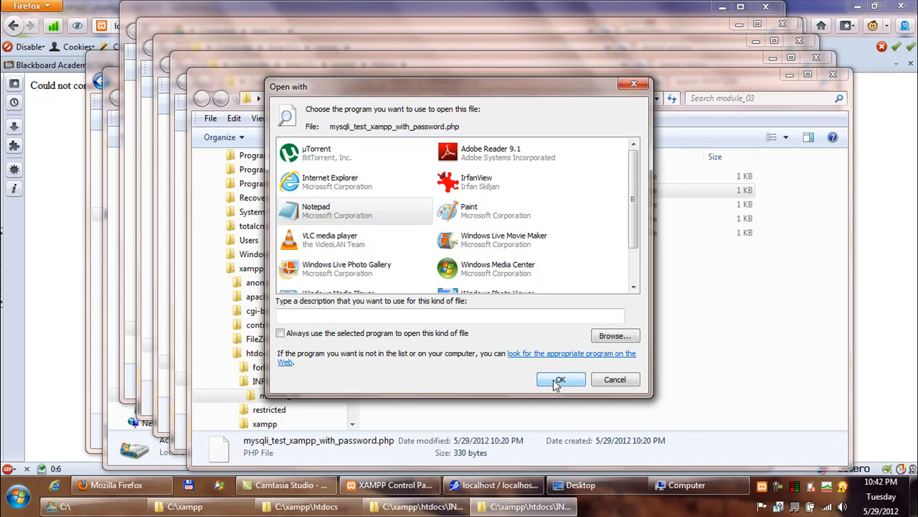
click(556, 383)
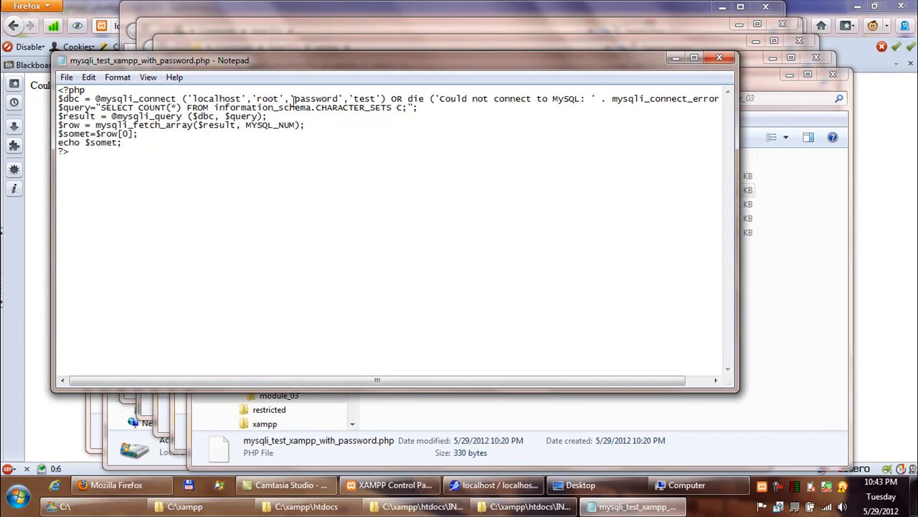
Replace the placeholder password in the mysqli_connect call with the new root password.
drag(280, 98, 257, 99)
drag(295, 98, 338, 99)
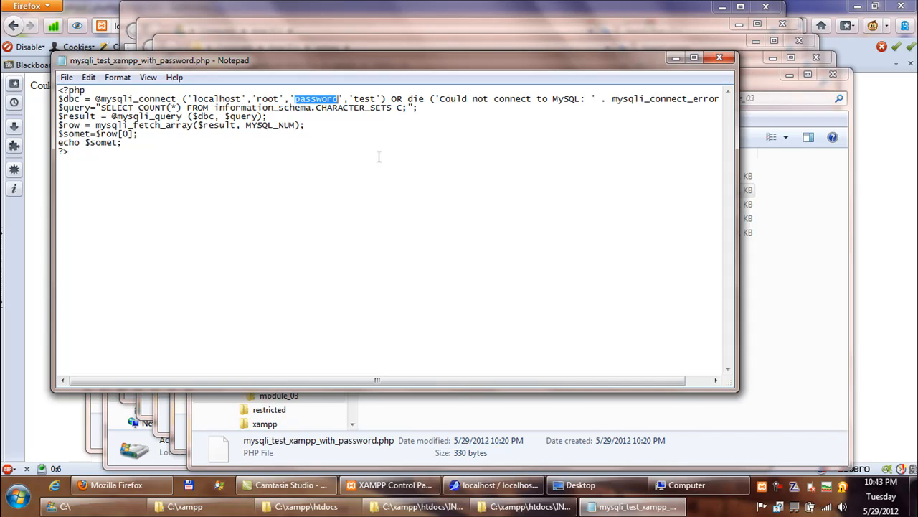
key(Delete)
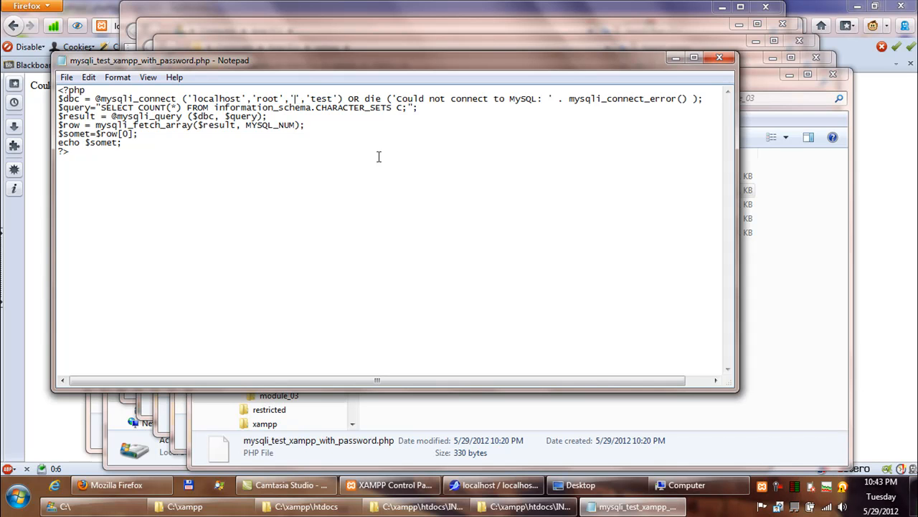
text(pass)
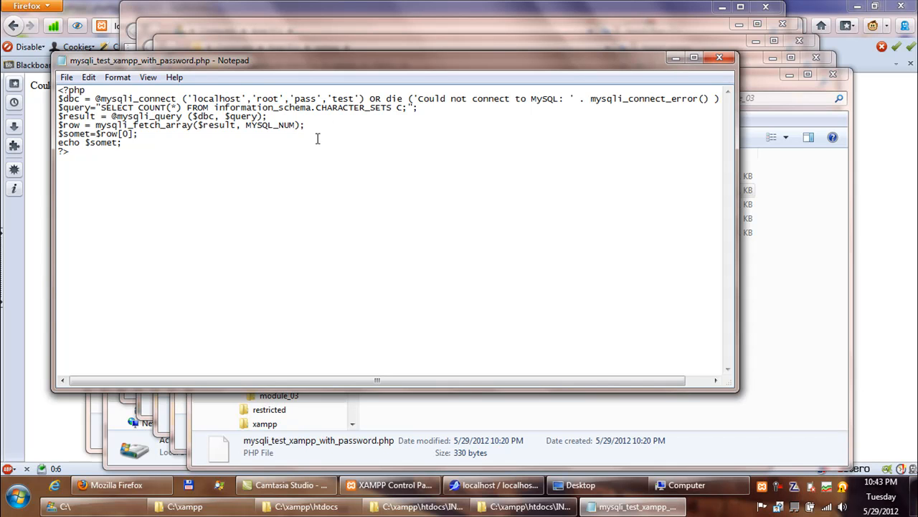
Save mysqli_test_xampp_with_password.php and close Notepad.
click(66, 78)
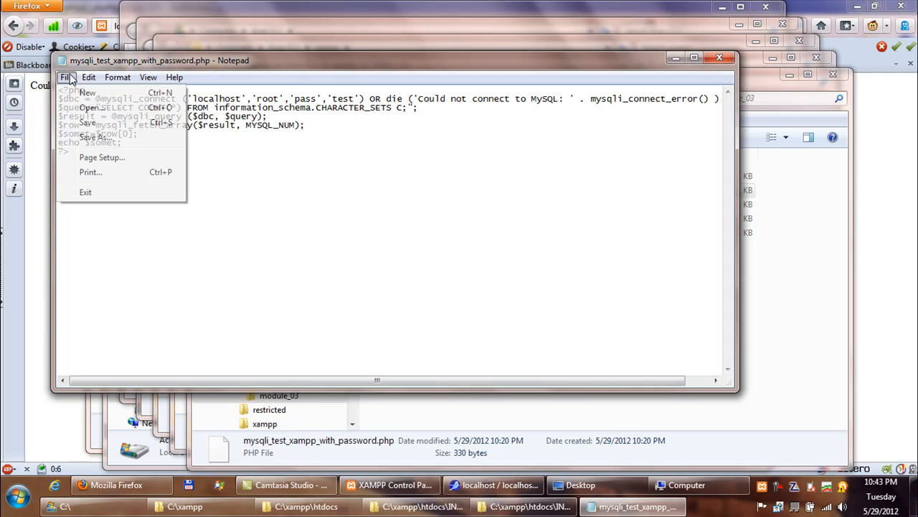
click(87, 123)
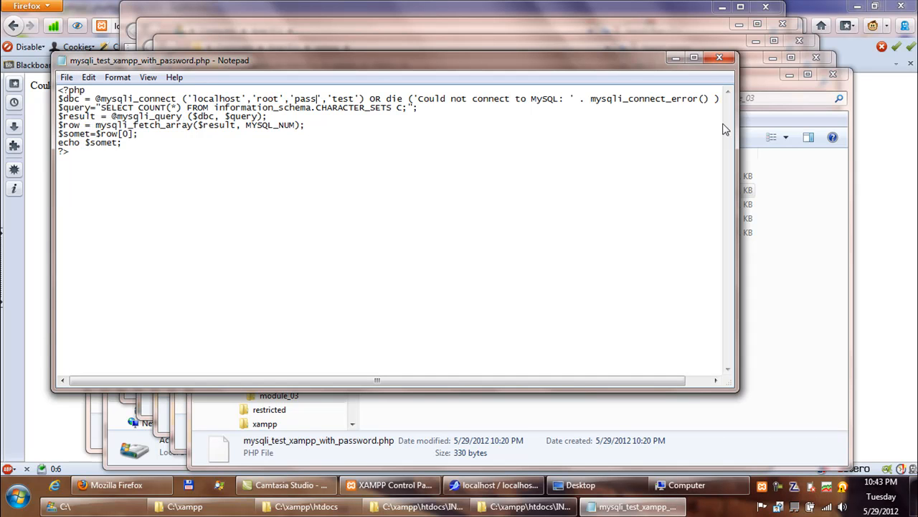
click(833, 74)
Close all six Explorer windows, then rerun mysqli_test_xampp_with_password.php from the module_03 listing in Firefox.
click(816, 57)
click(805, 43)
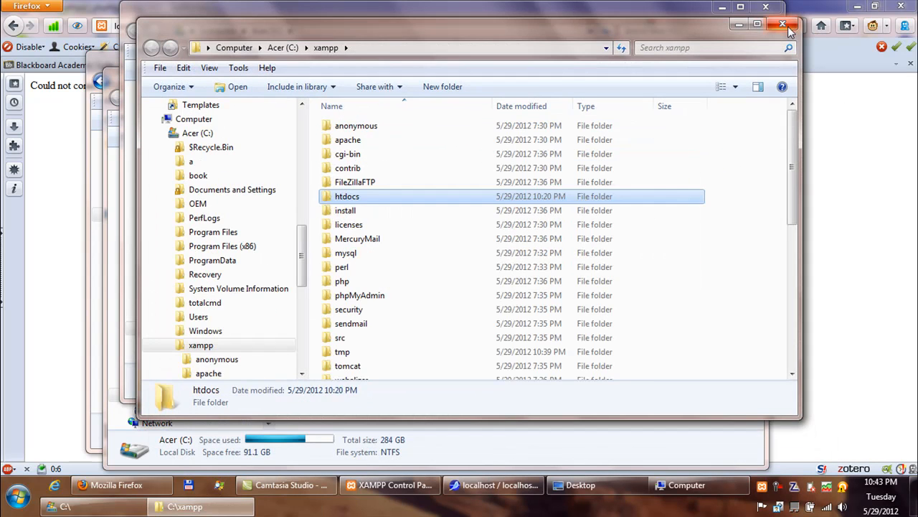
click(782, 24)
click(766, 6)
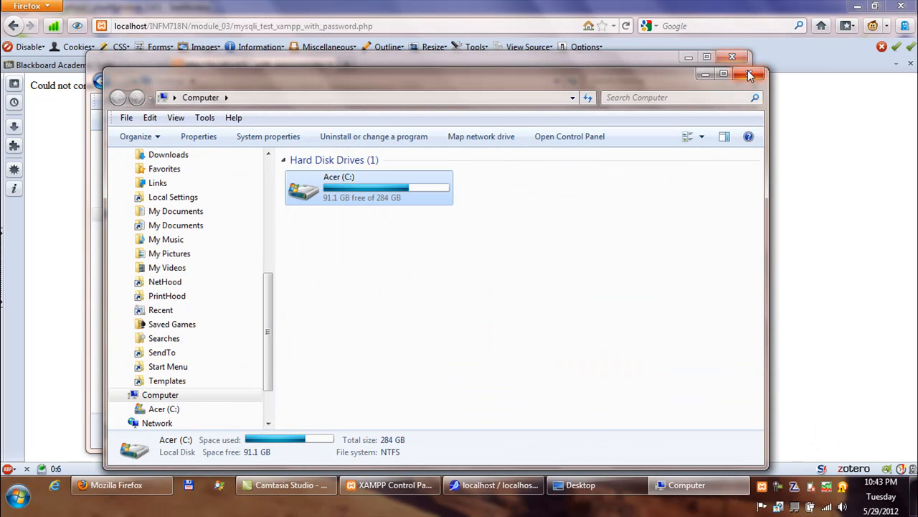
click(749, 73)
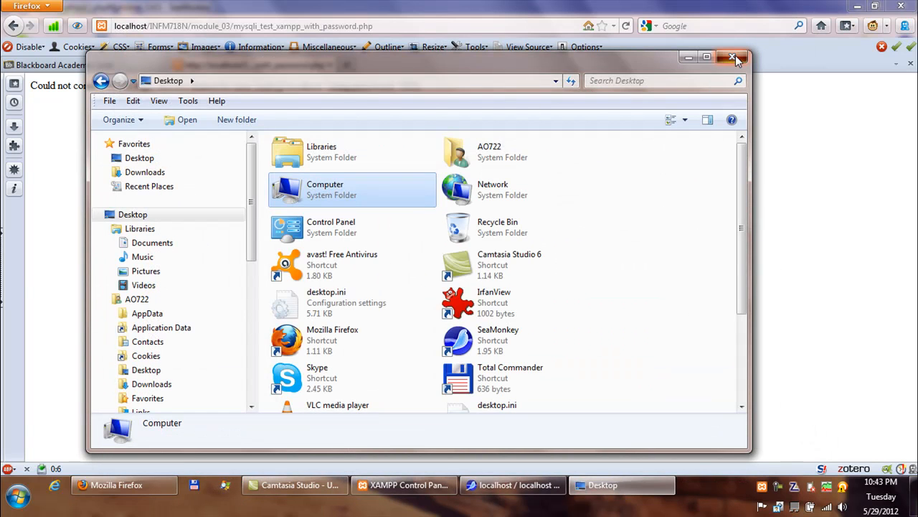
click(733, 57)
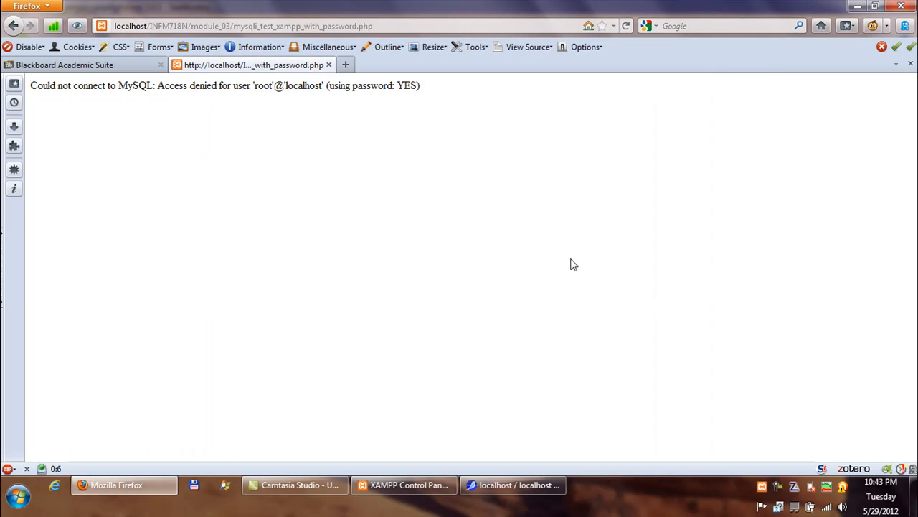
click(13, 26)
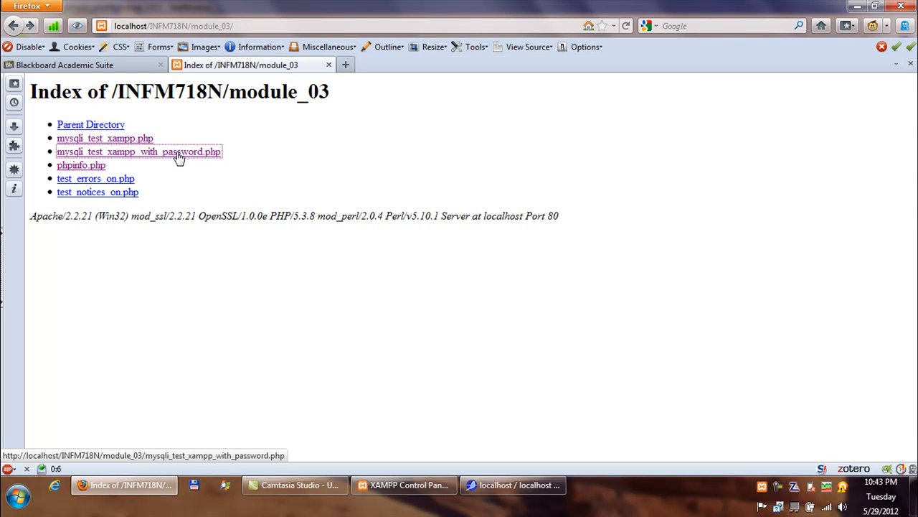
click(179, 158)
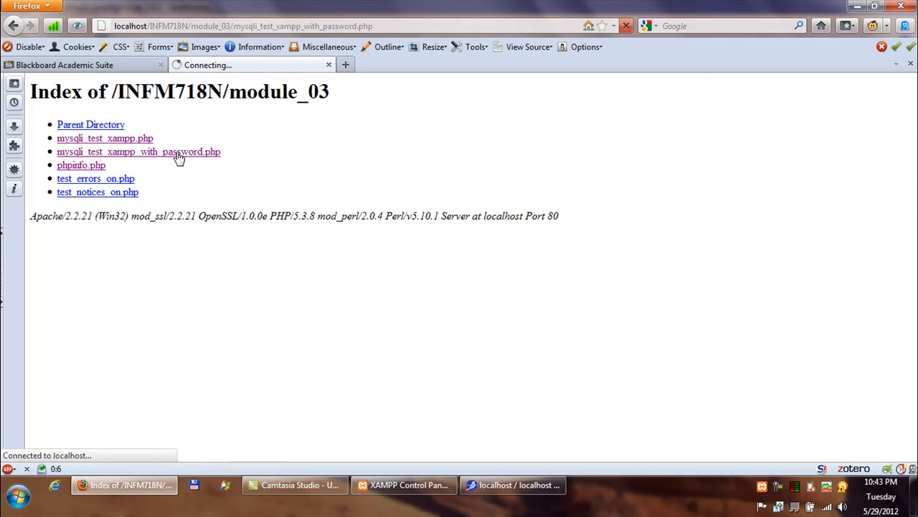